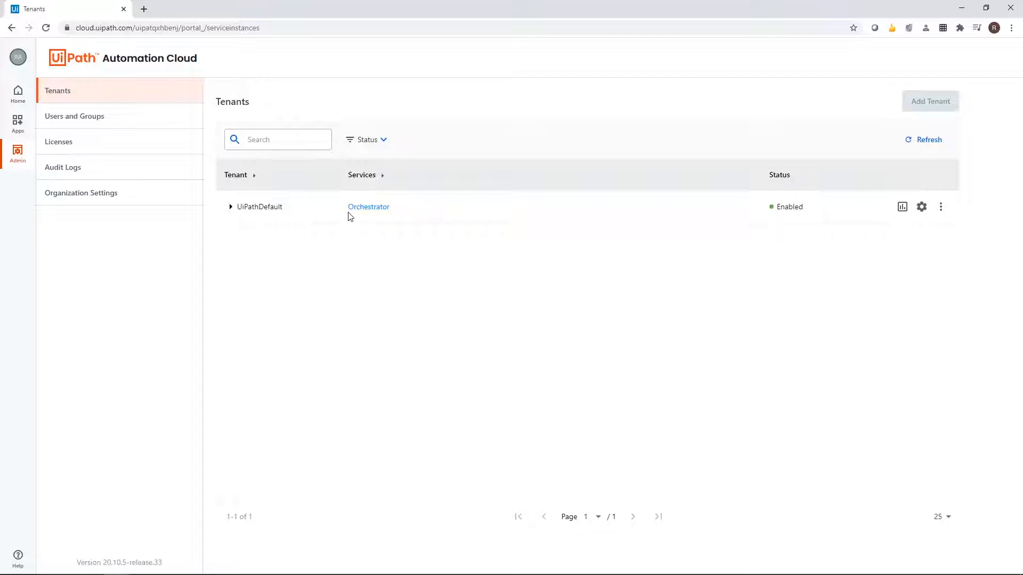
Open the UiPathDefault tenant's user management in Orchestrator and start adding a directory user or group.
left_click(368, 208)
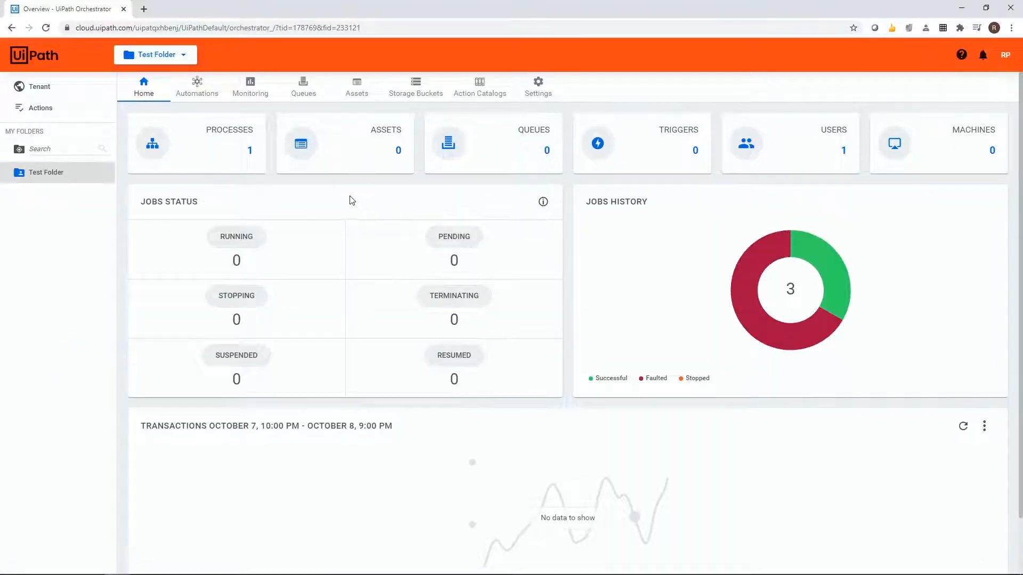
left_click(26, 89)
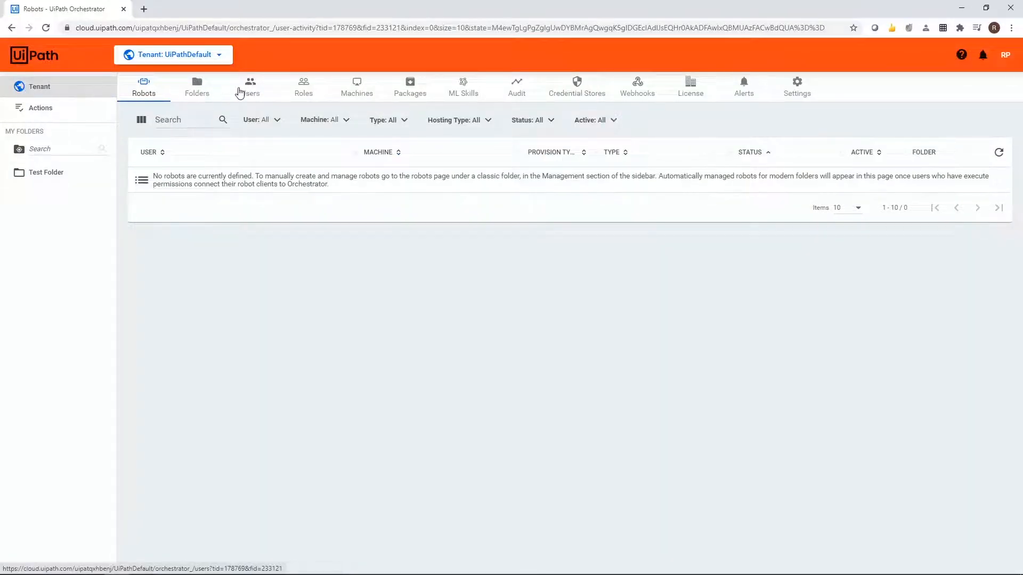
left_click(252, 89)
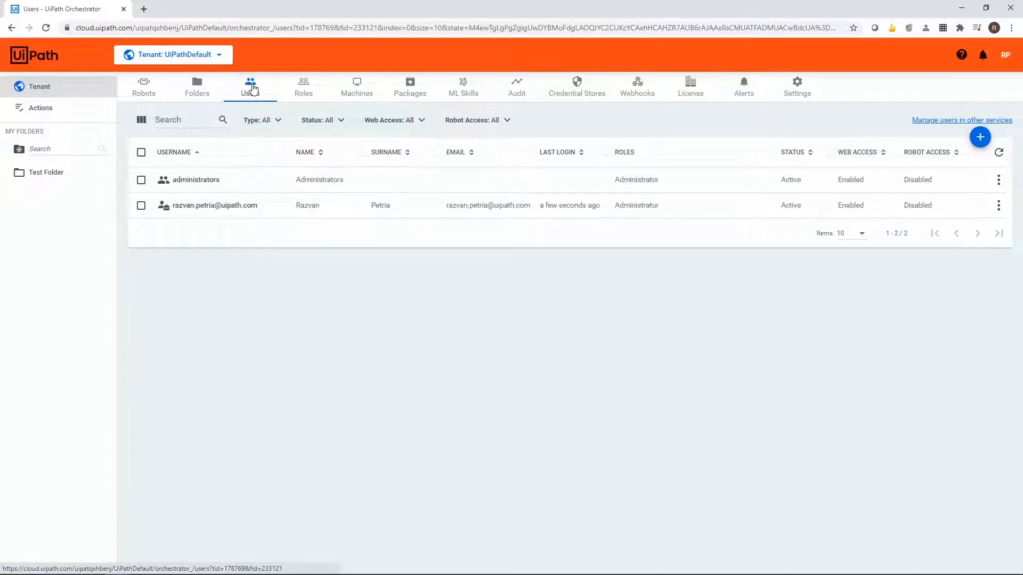
left_click(981, 136)
left_click(928, 139)
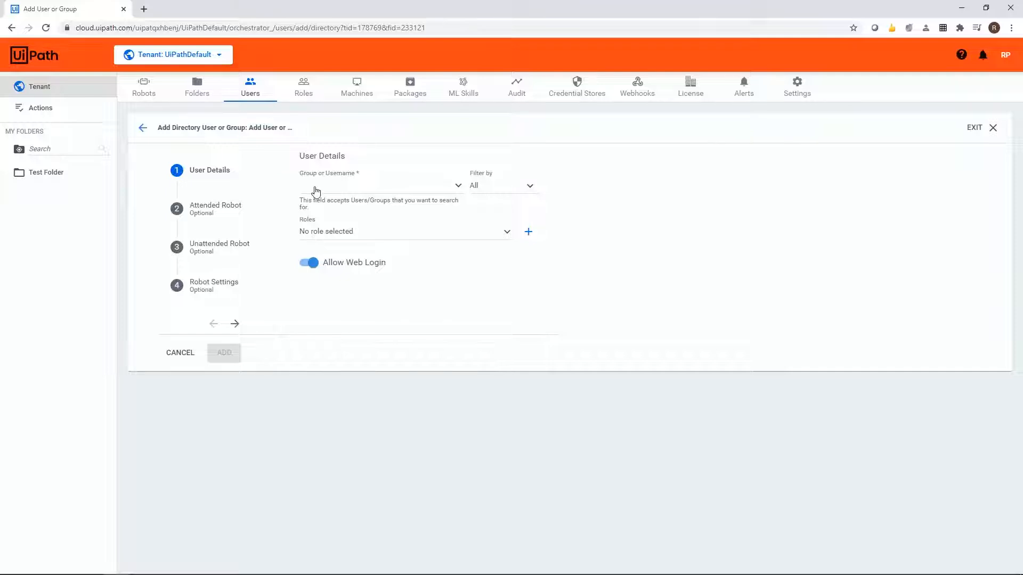
Select the directory user by their e-mail address and give them the Allow to be Automation User role.
left_click(316, 191)
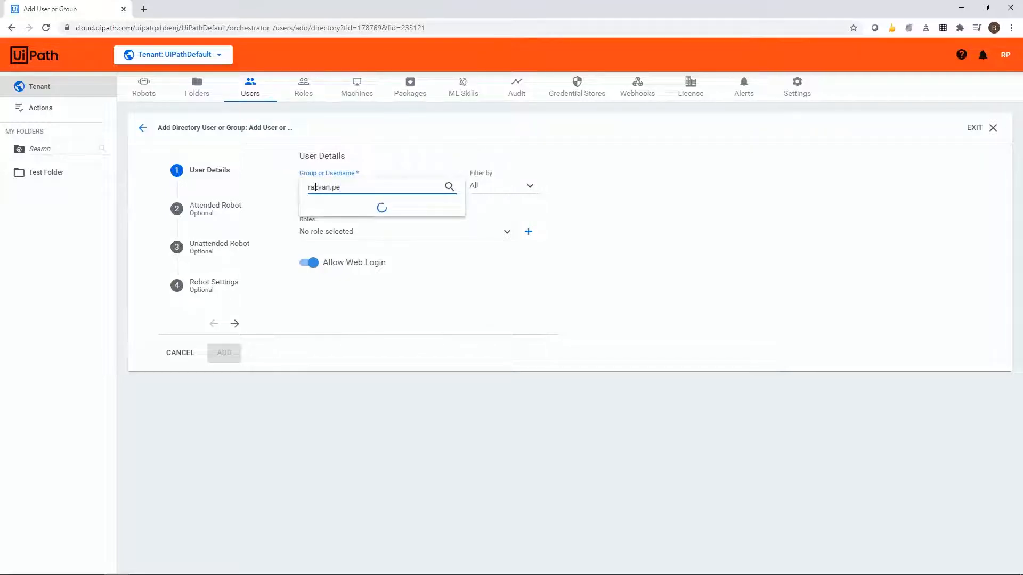
left_click(339, 208)
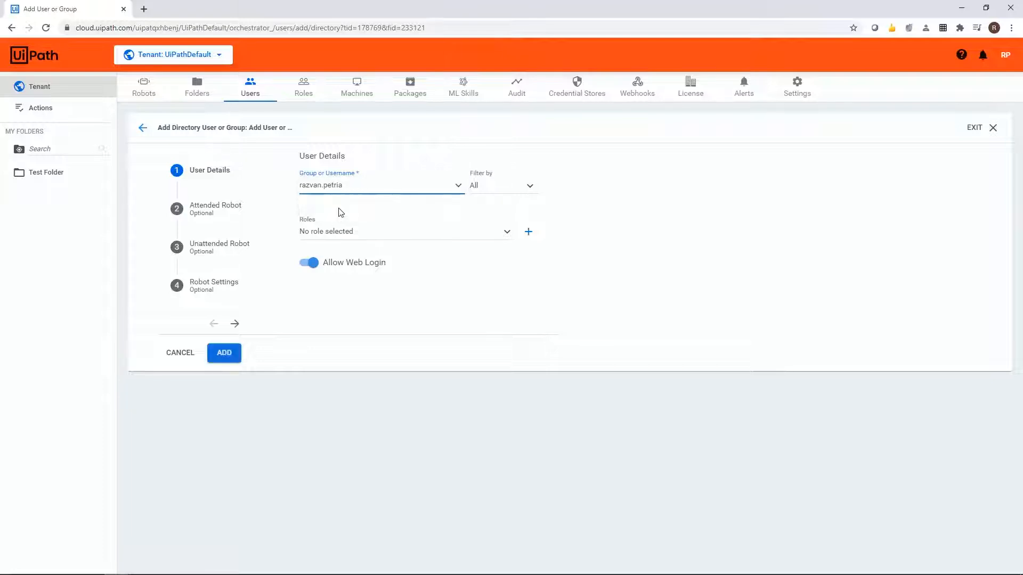
left_click(352, 233)
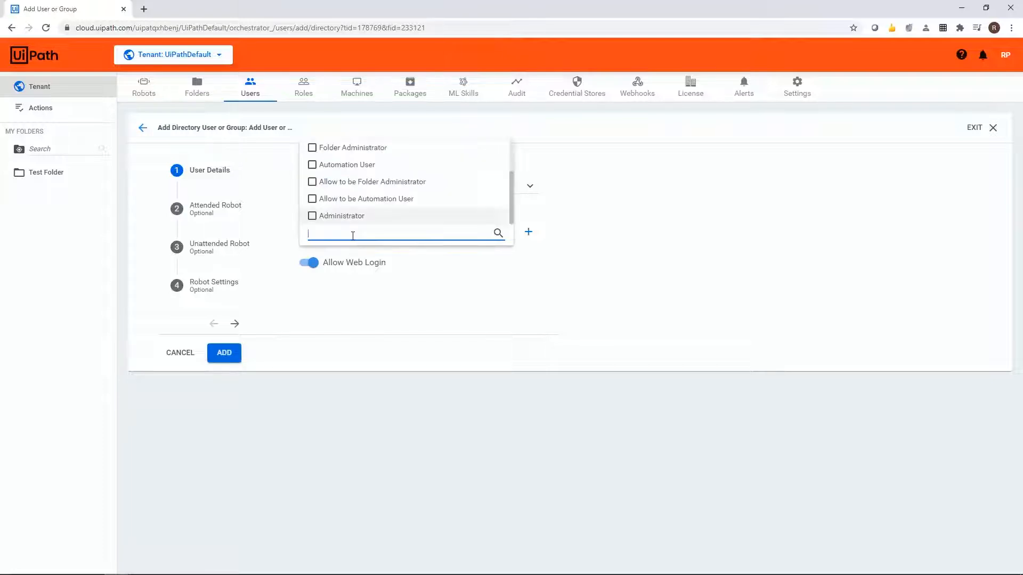
left_click(365, 202)
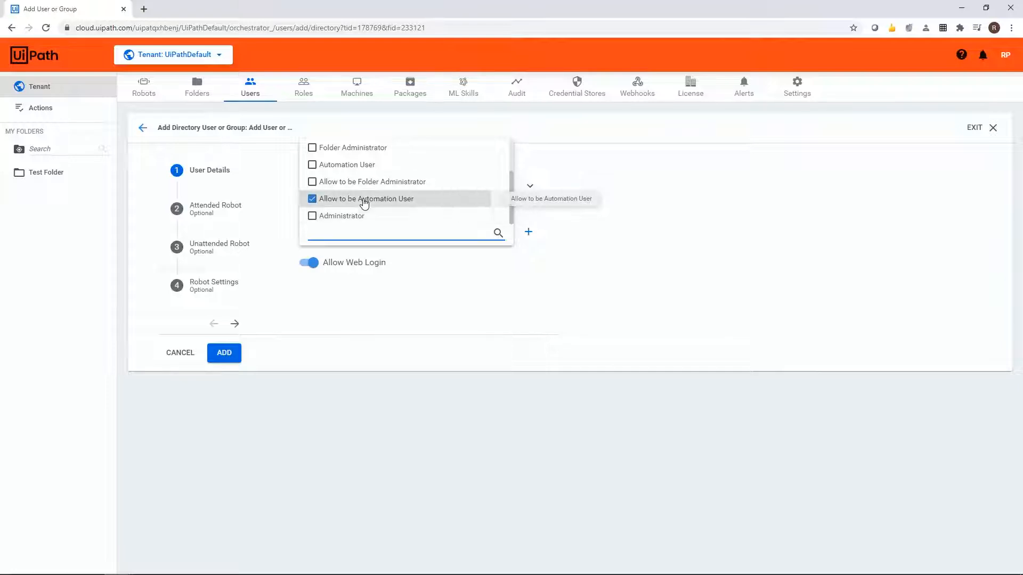
Enable automatic unattended robot creation with domain username DESKTOP-G443PMI\lenovo, and add the user.
left_click(215, 253)
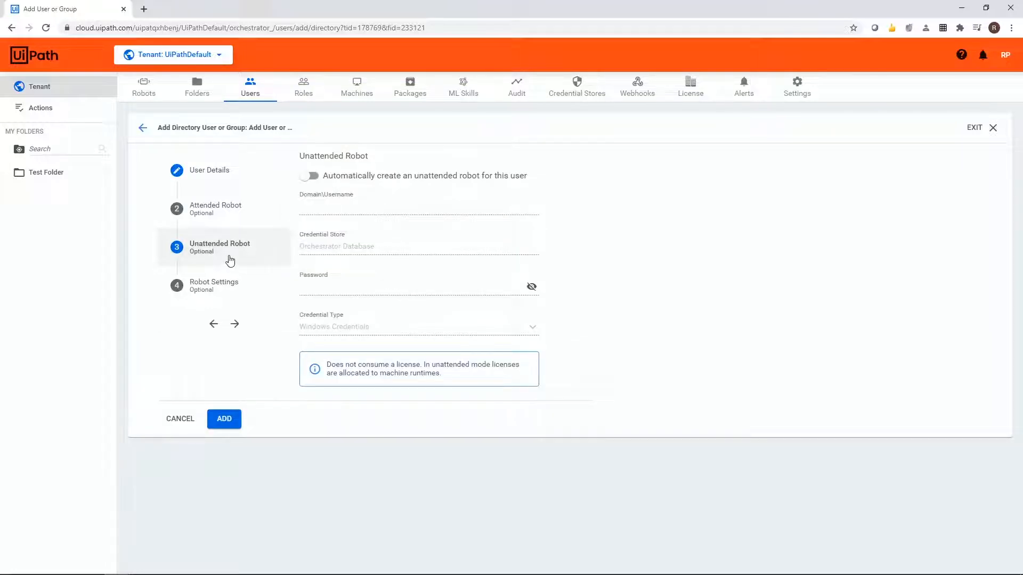
left_click(314, 177)
left_click(315, 209)
key("Down")
key("Down")
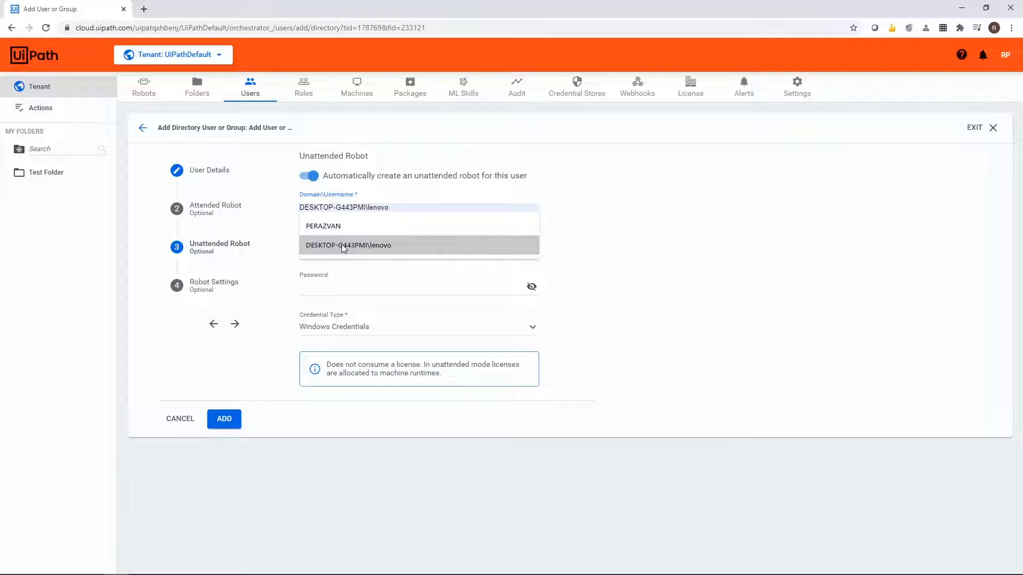
left_click(341, 245)
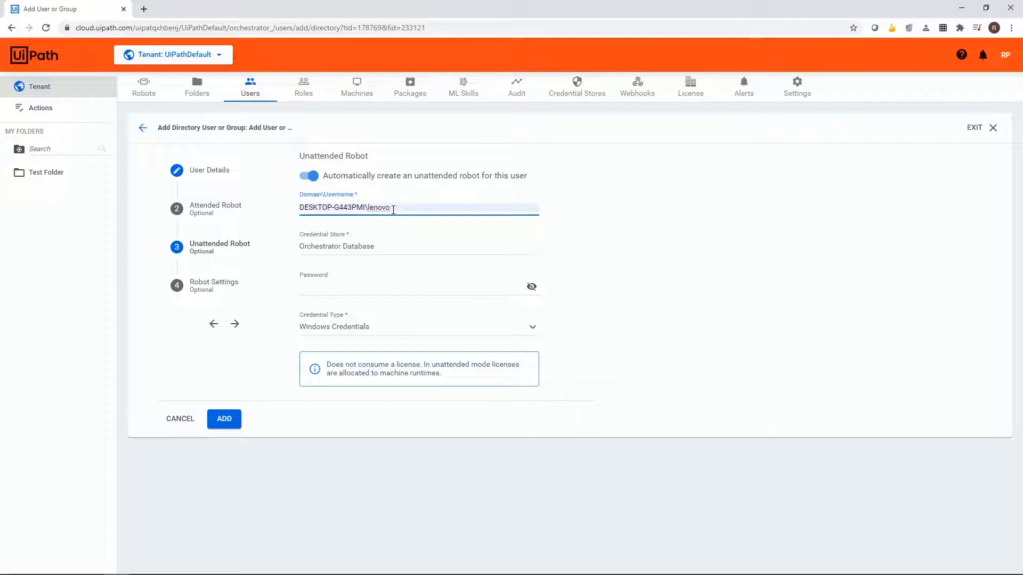
left_click(220, 419)
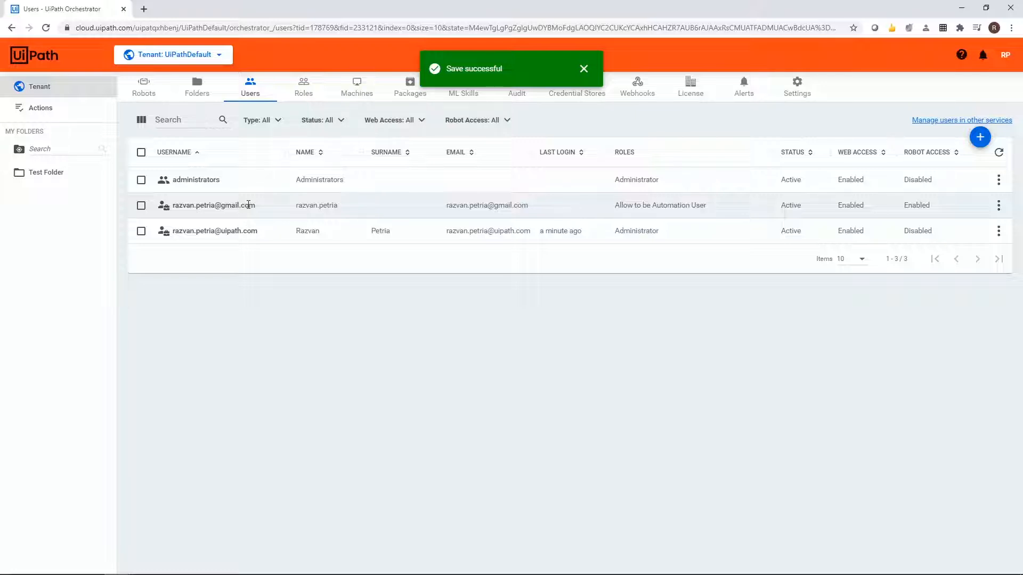
Provision a tenant machine template named UnattendedMachine with 1 unattended runtime.
left_click(355, 88)
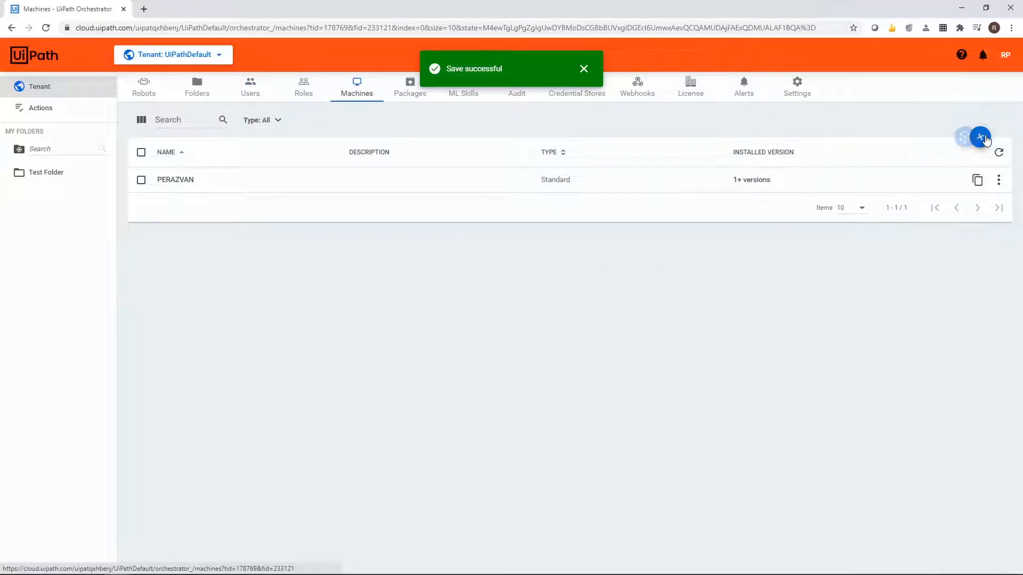
mouse_move(988, 140)
left_click(955, 137)
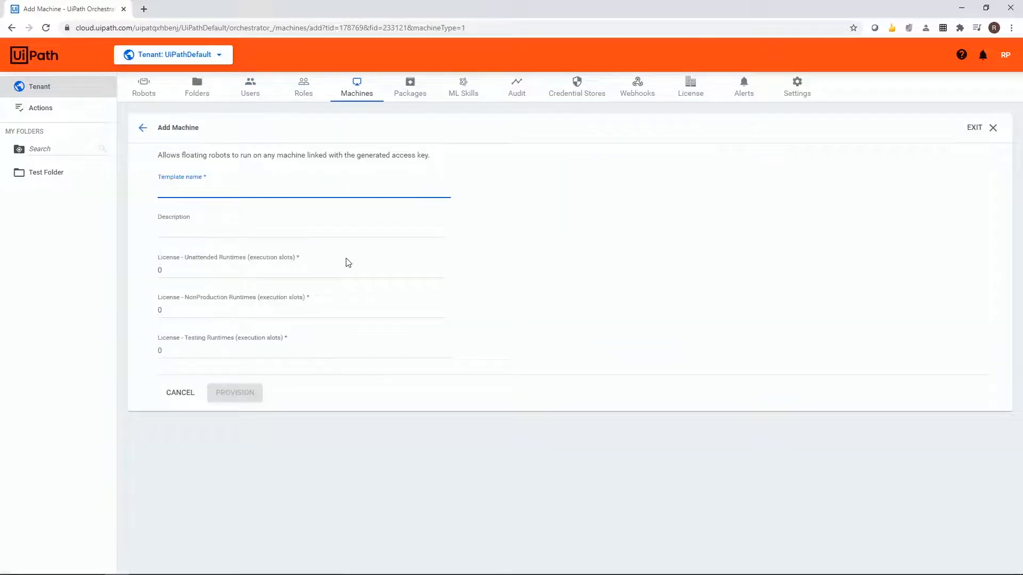
type("UnattendedMachine")
left_click(170, 273)
key("BackSpace")
type("1")
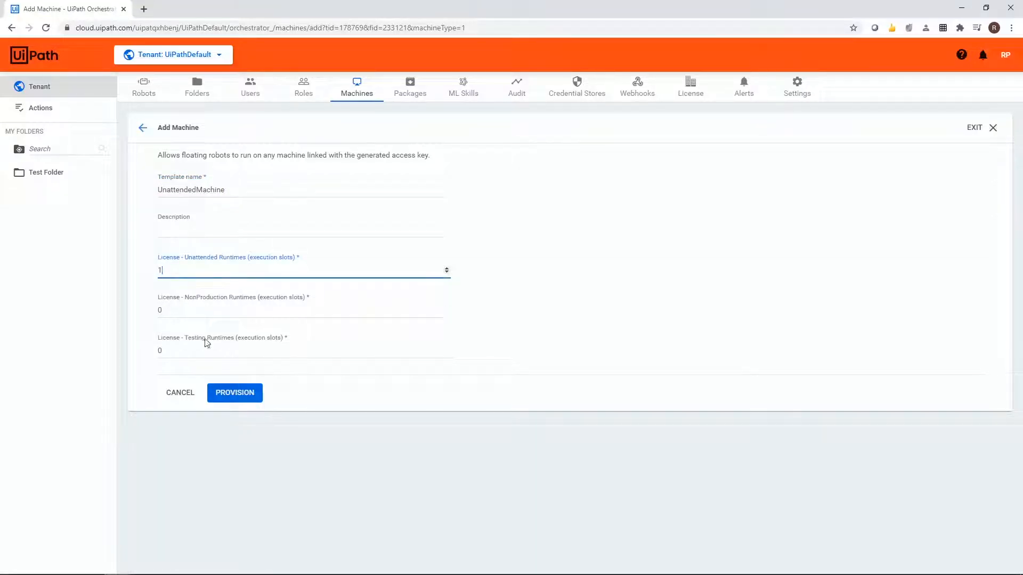
left_click(235, 393)
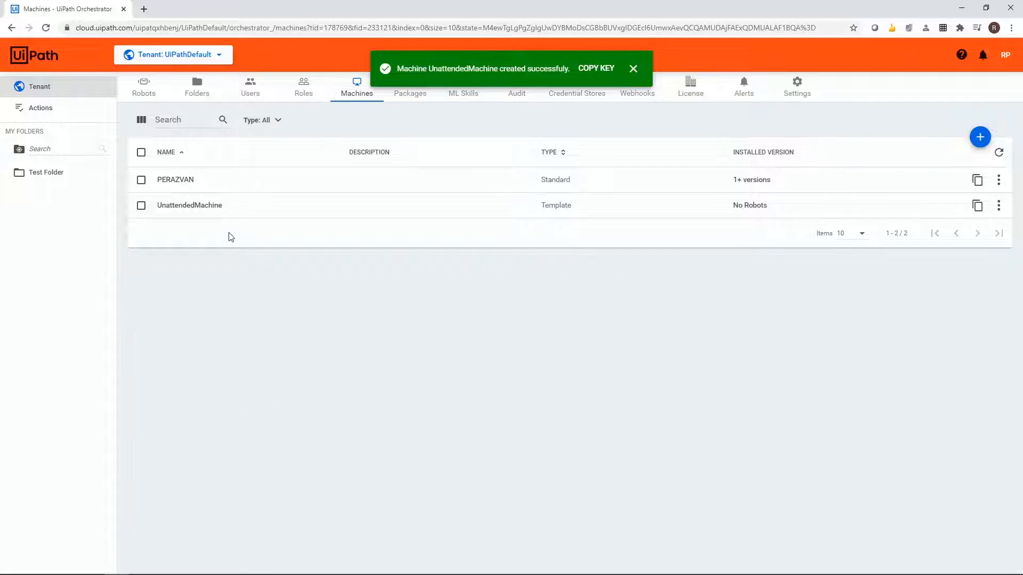
Assign the new robot user to Test Folder with the Automation User role.
left_click(51, 176)
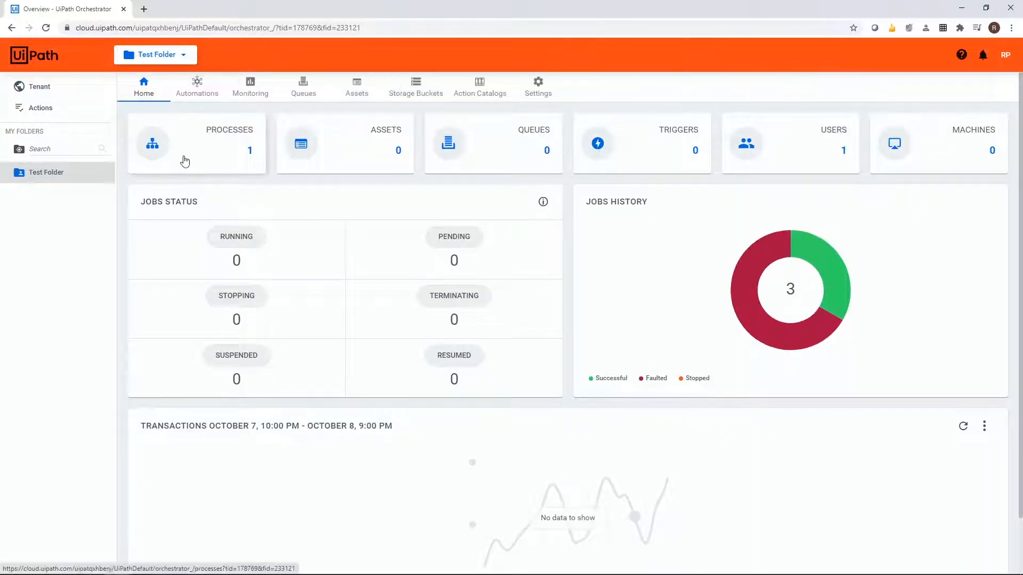
left_click(786, 134)
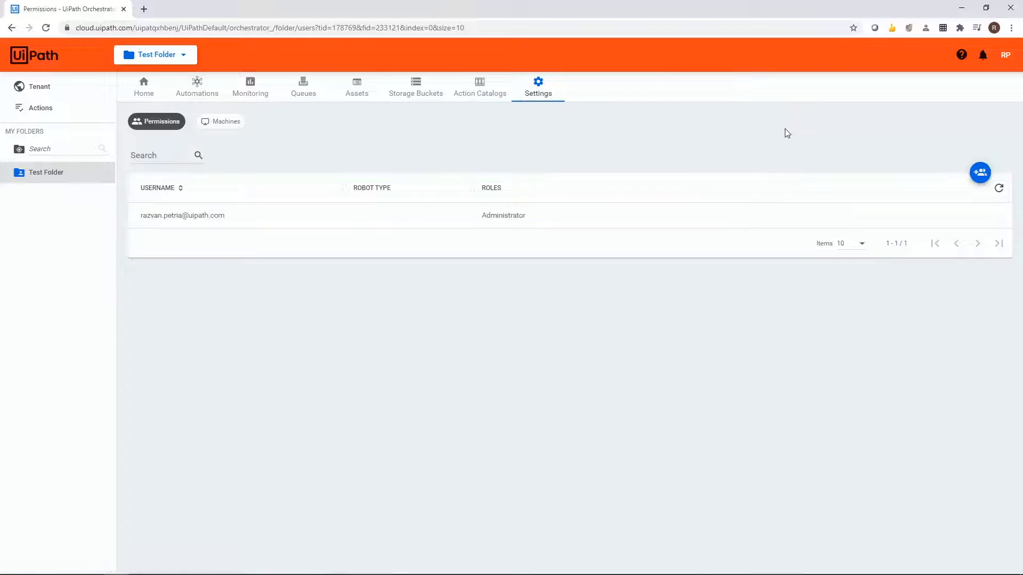
left_click(981, 172)
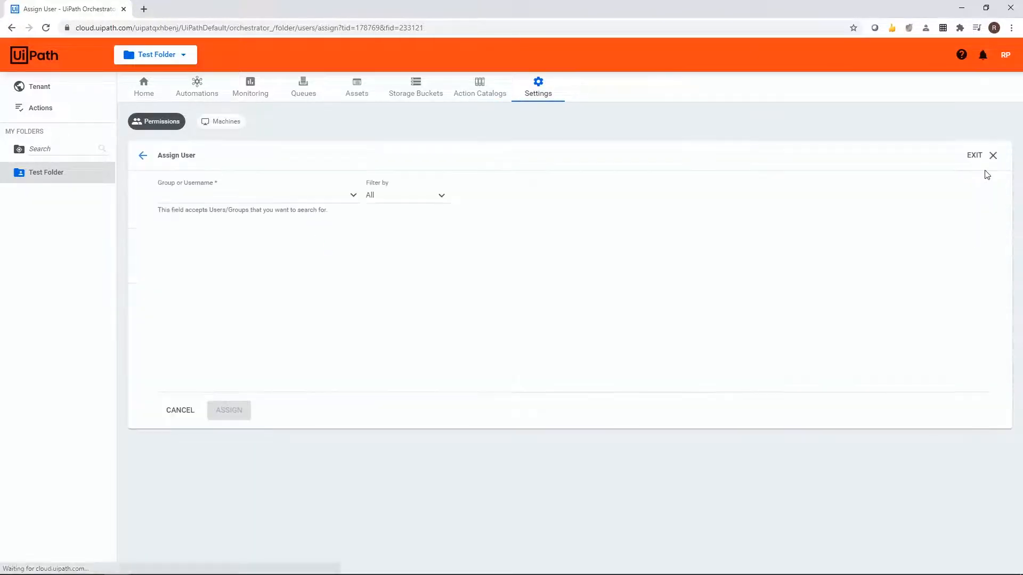
left_click(192, 198)
key("ctrl+v")
left_click(197, 215)
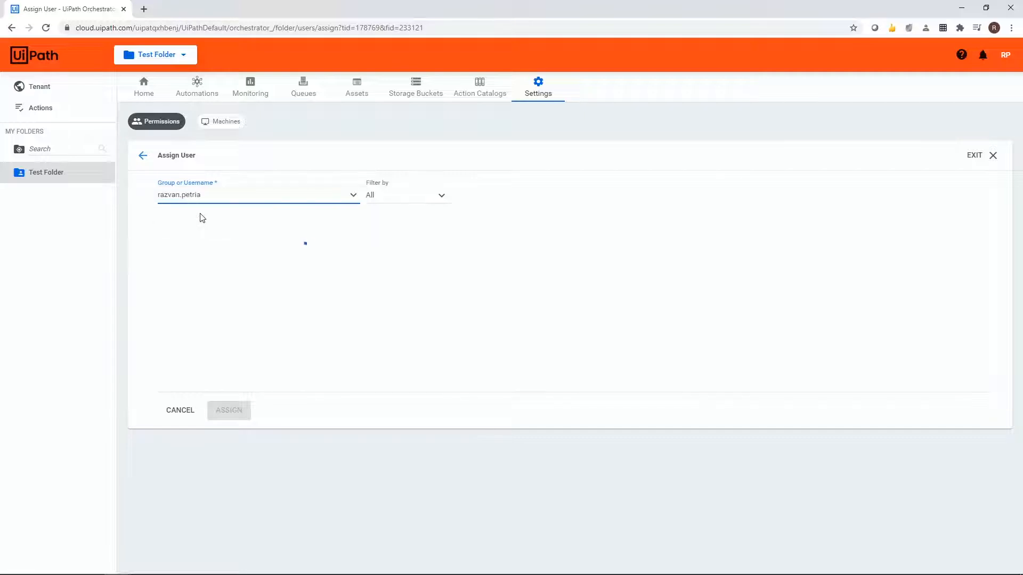
left_click(213, 244)
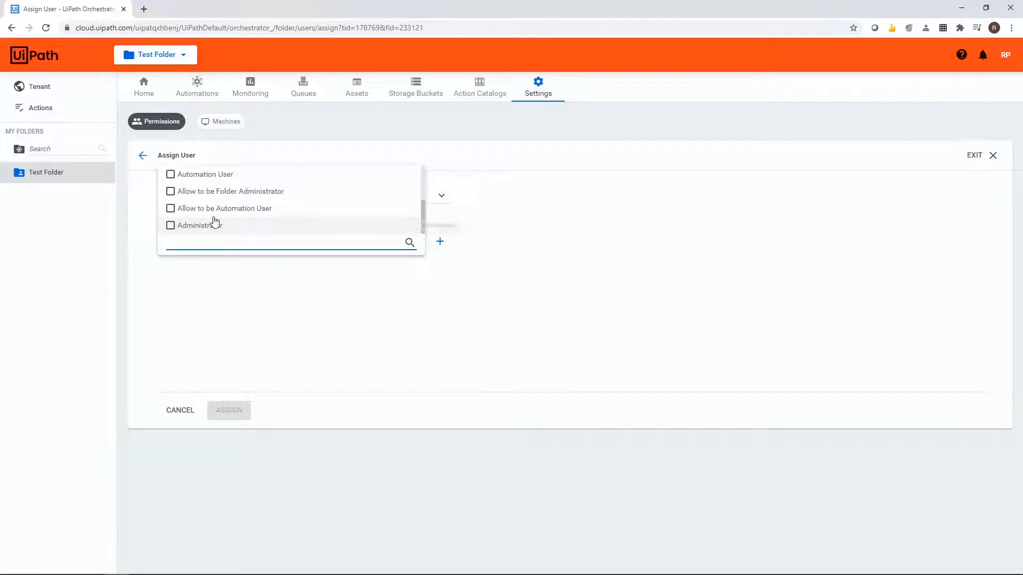
left_click(223, 174)
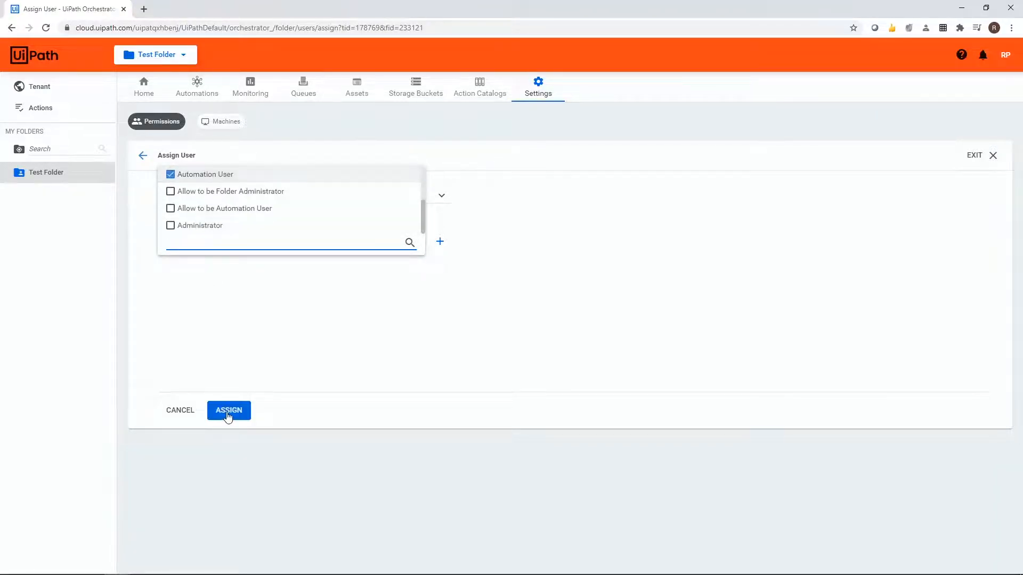
left_click(226, 411)
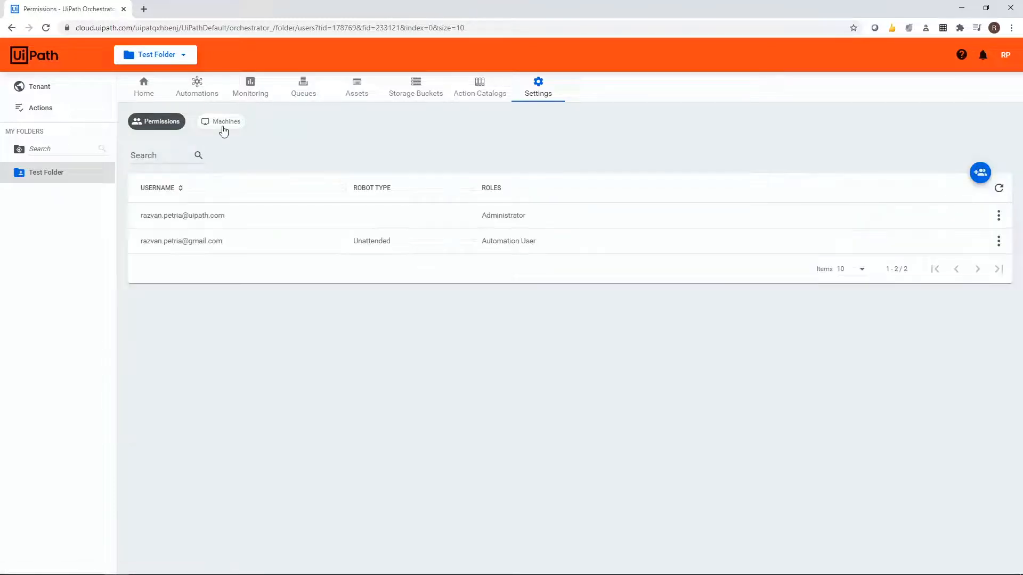
Assign the UnattendedMachine template to Test Folder.
left_click(221, 121)
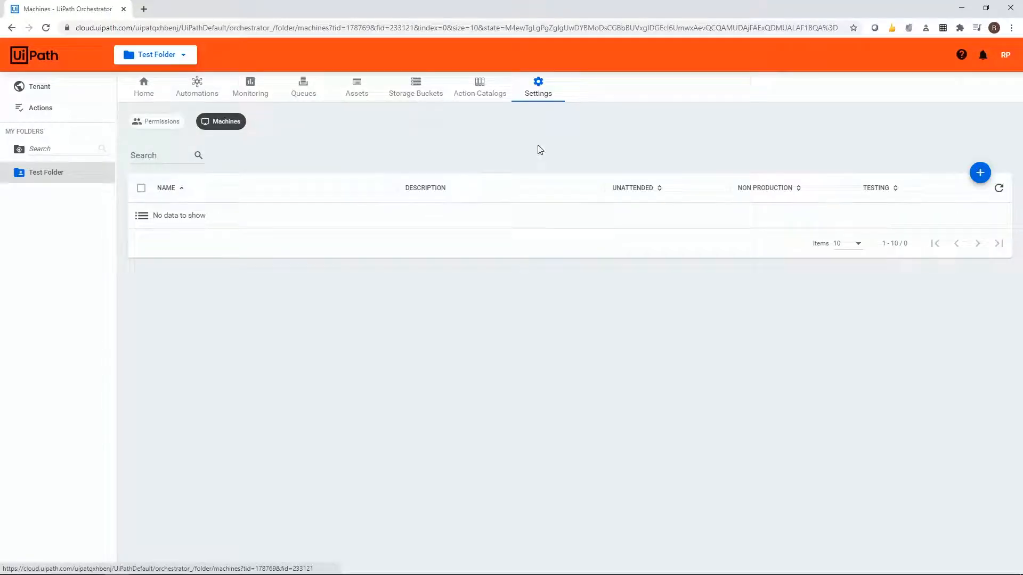
left_click(980, 172)
left_click(170, 326)
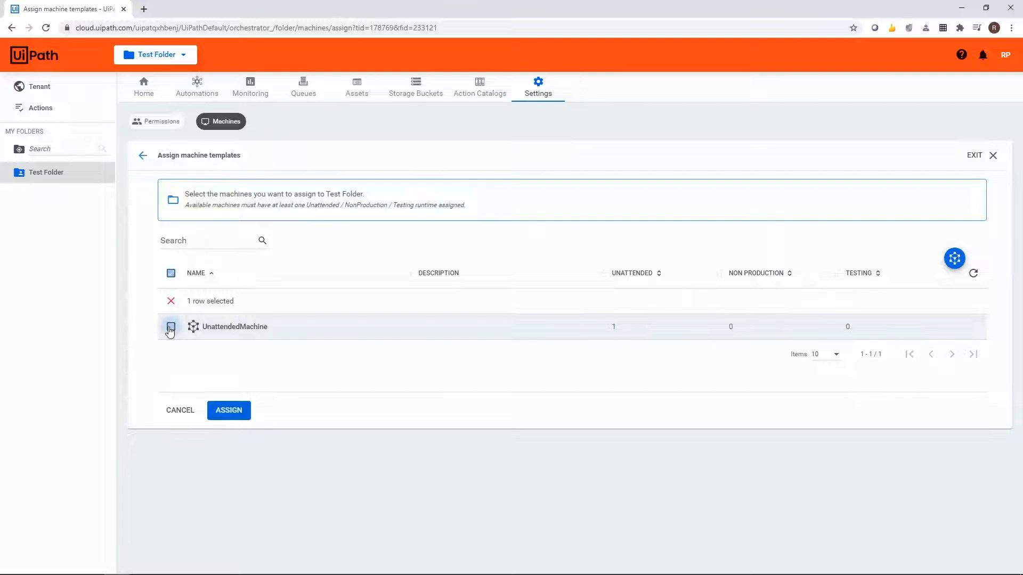
left_click(232, 411)
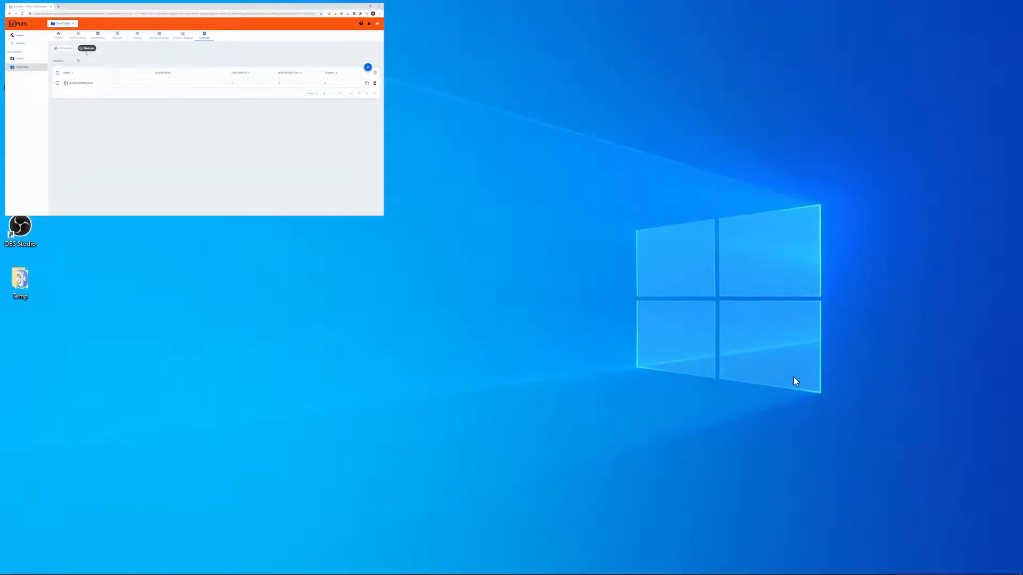
Switch to the UiPath Robot on the desktop and open its Orchestrator Settings.
mouse_move(817, 547)
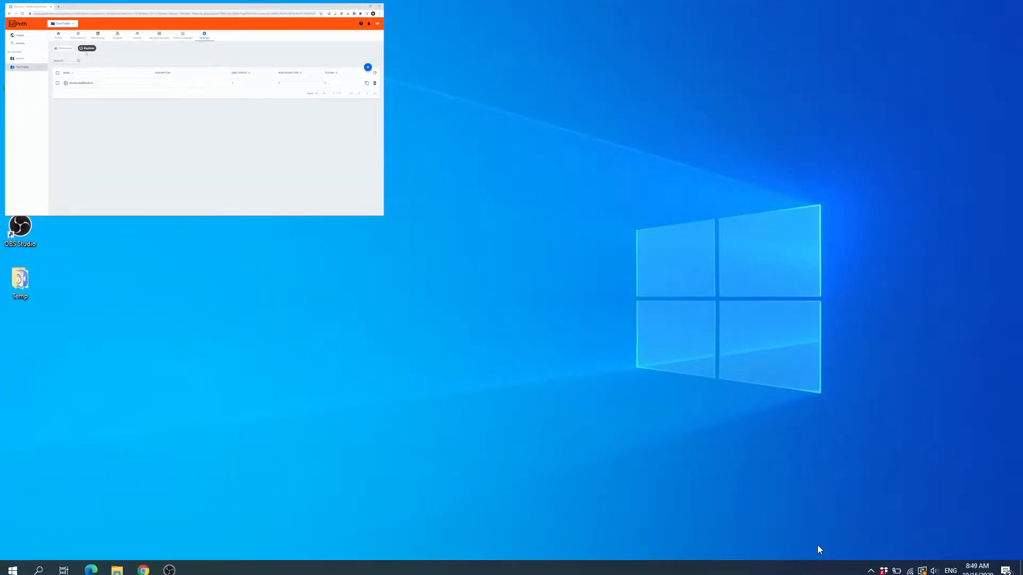
left_click(871, 564)
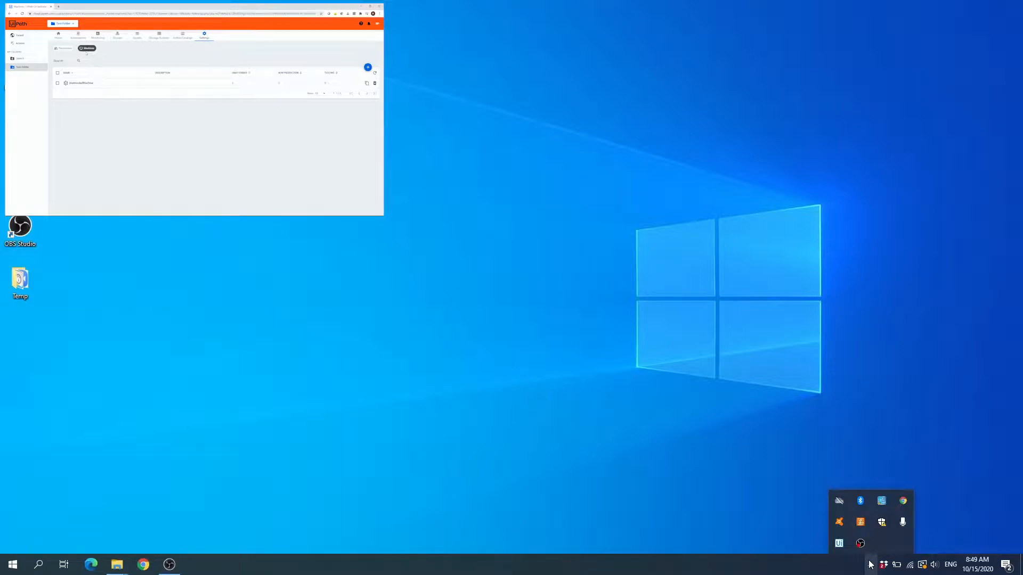
left_click(838, 544)
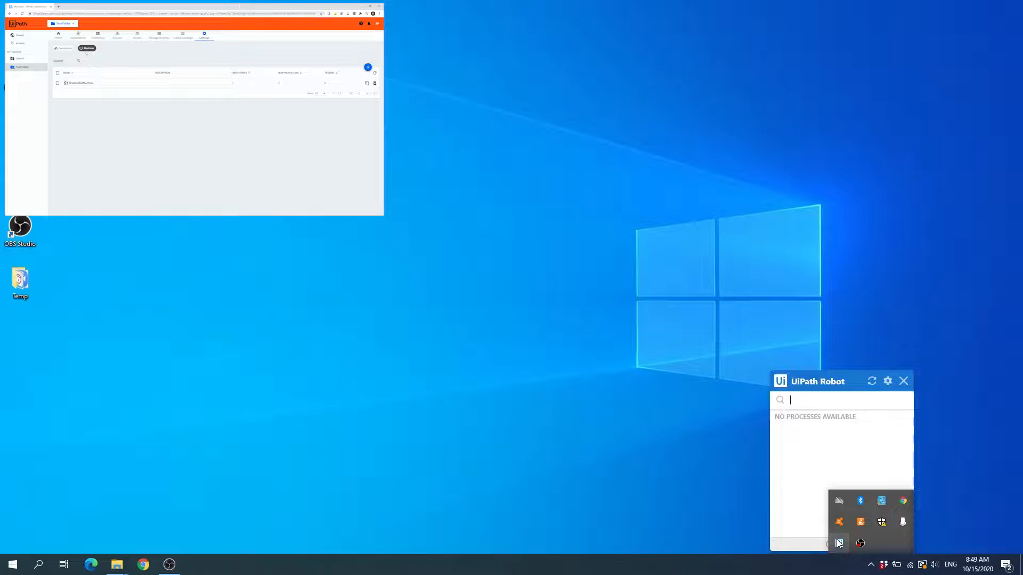
right_click(839, 543)
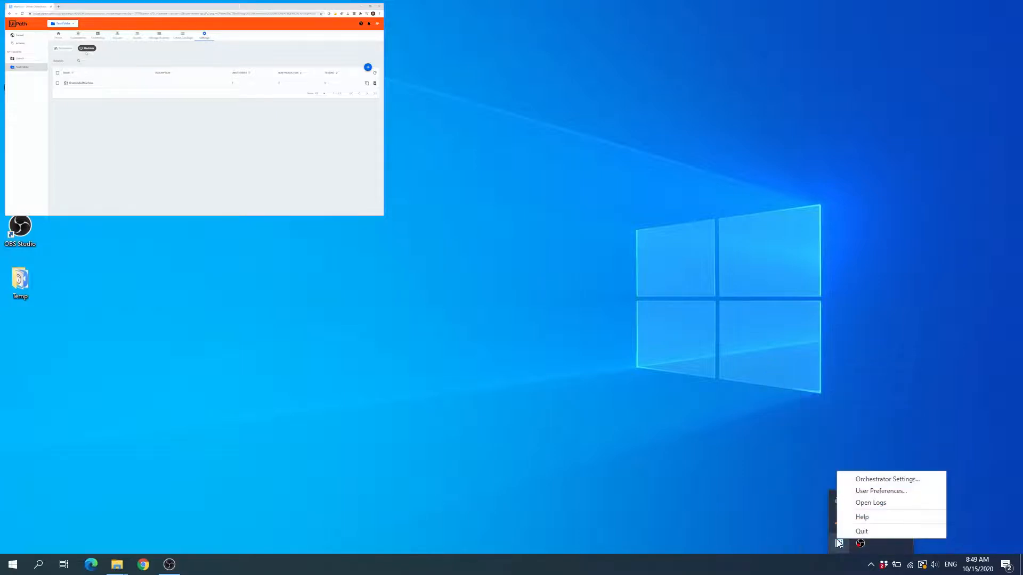
left_click(871, 479)
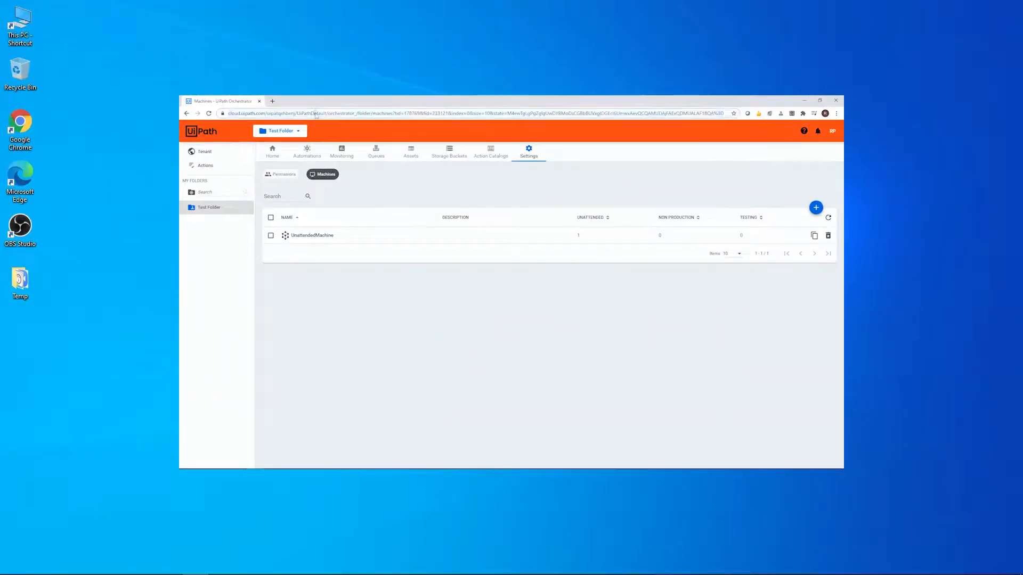
Copy the Orchestrator URL through UiPathDefault and the UnattendedMachine machine key from the browser into the robot's Orchestrator Settings.
left_click(322, 113)
left_click(343, 113)
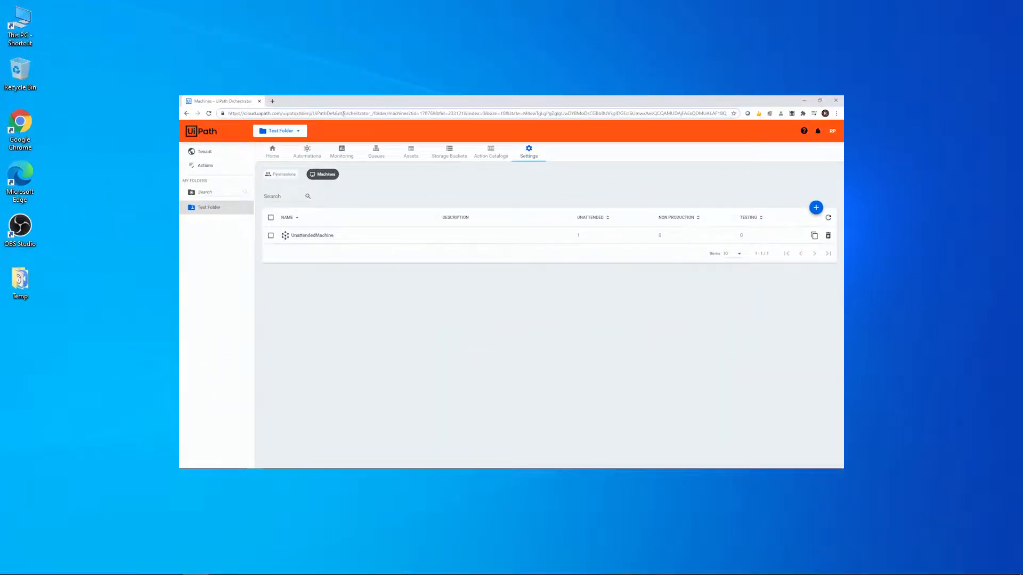
left_click_drag(343, 113, 228, 113)
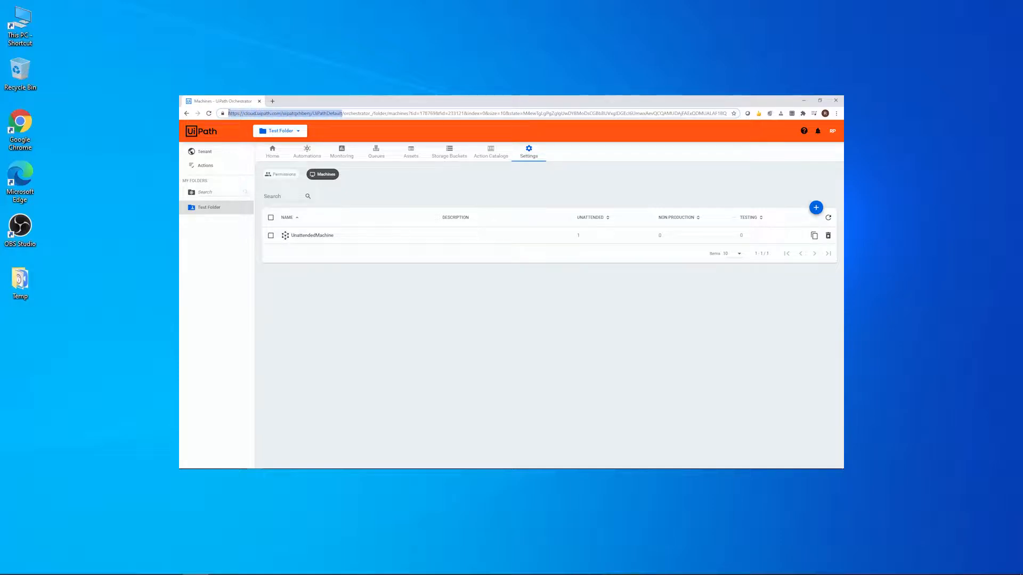
left_click(315, 114)
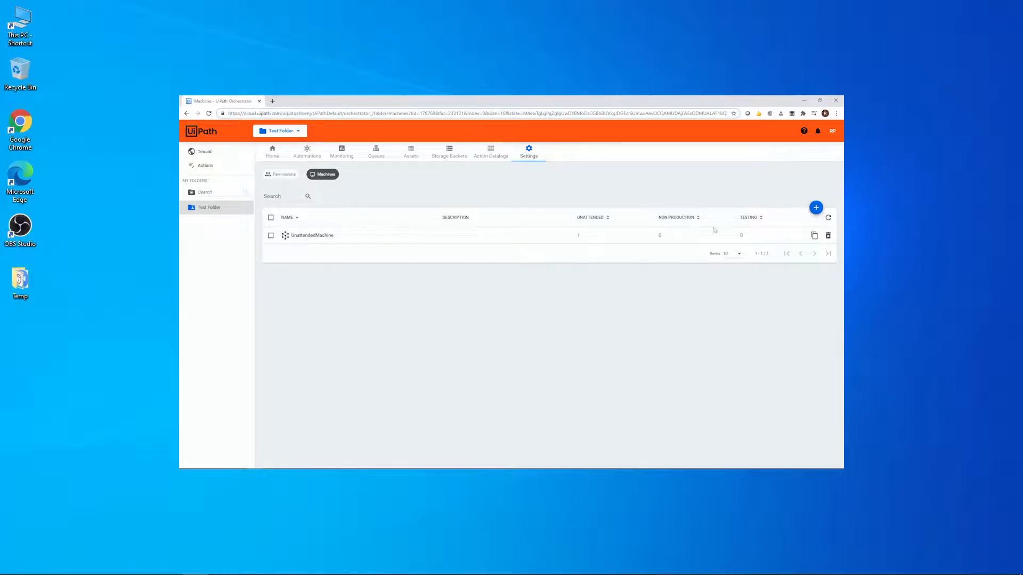
left_click(814, 235)
left_click(486, 259)
left_click(494, 269)
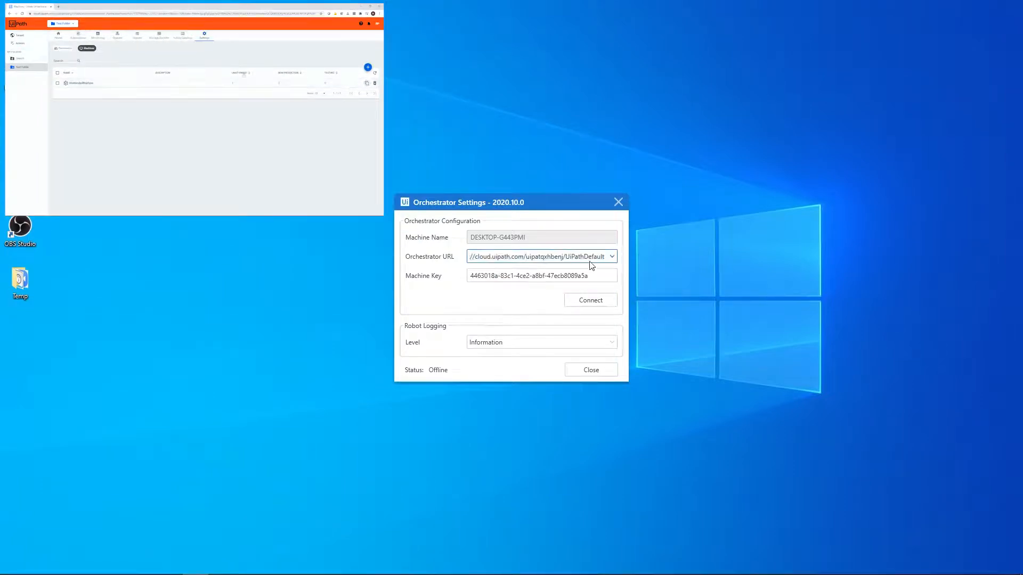
Connect the robot to Orchestrator using the entered Orchestrator URL and machine key.
left_click(588, 277)
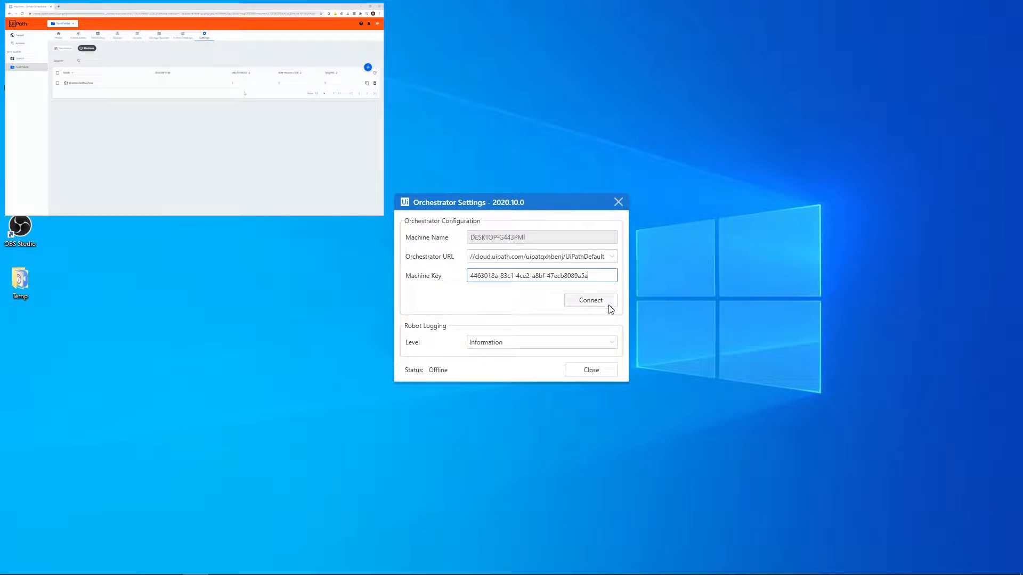
left_click(591, 300)
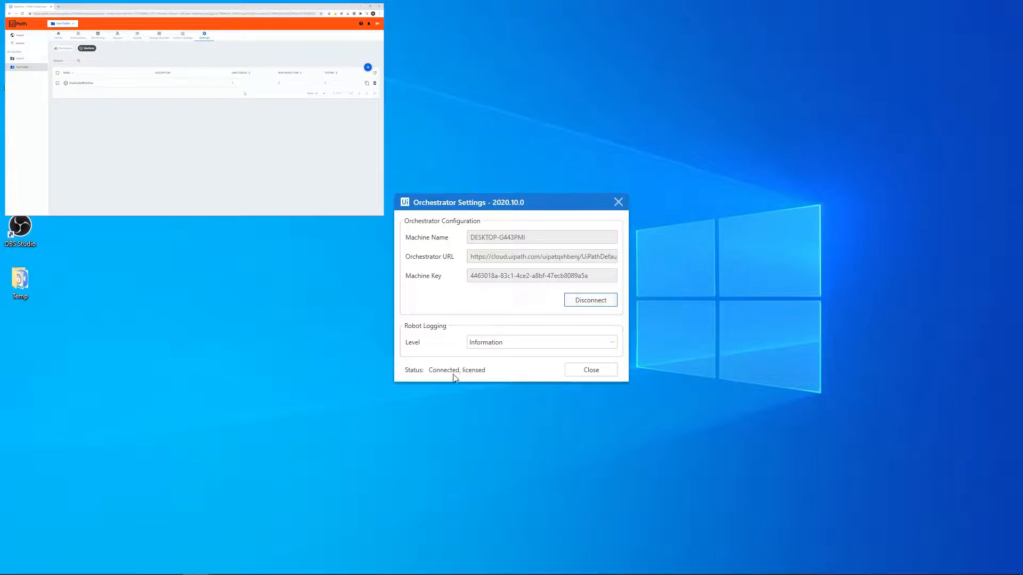
mouse_move(455, 377)
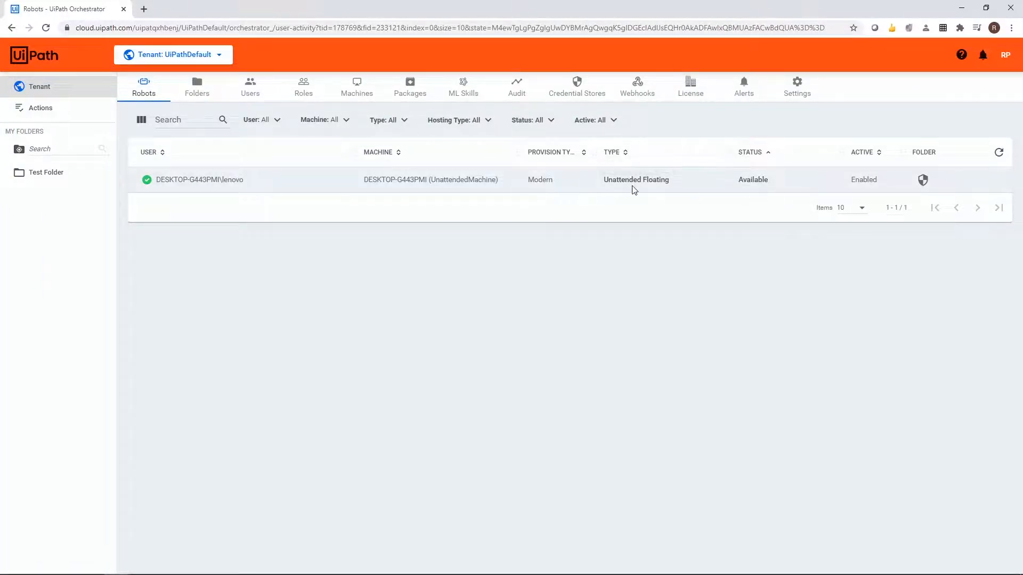
Switch to Orchestrator in the browser and start an unattended job for the HelloWorldU process in Test Folder, keeping the default execution target.
mouse_move(763, 179)
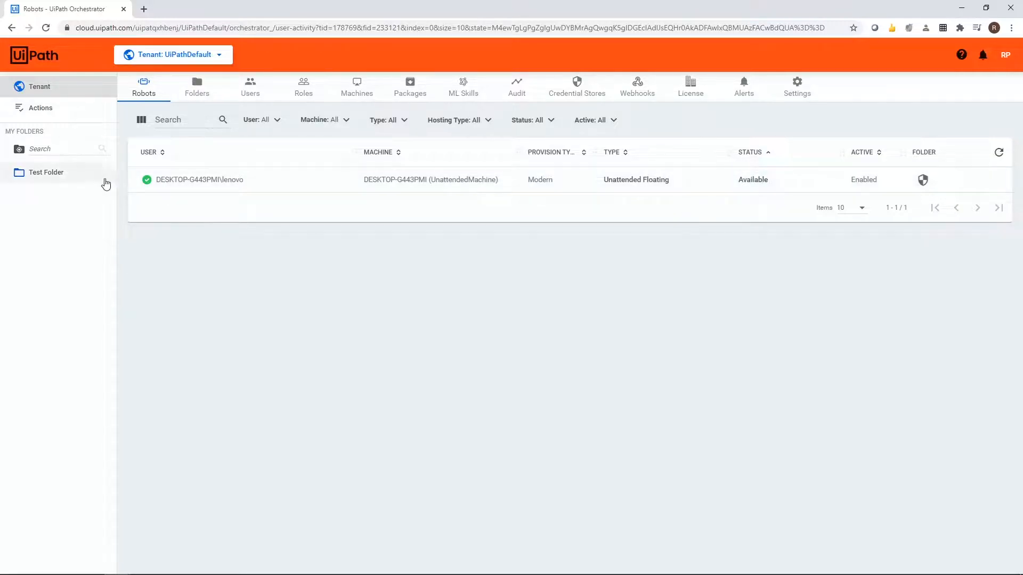
left_click(59, 176)
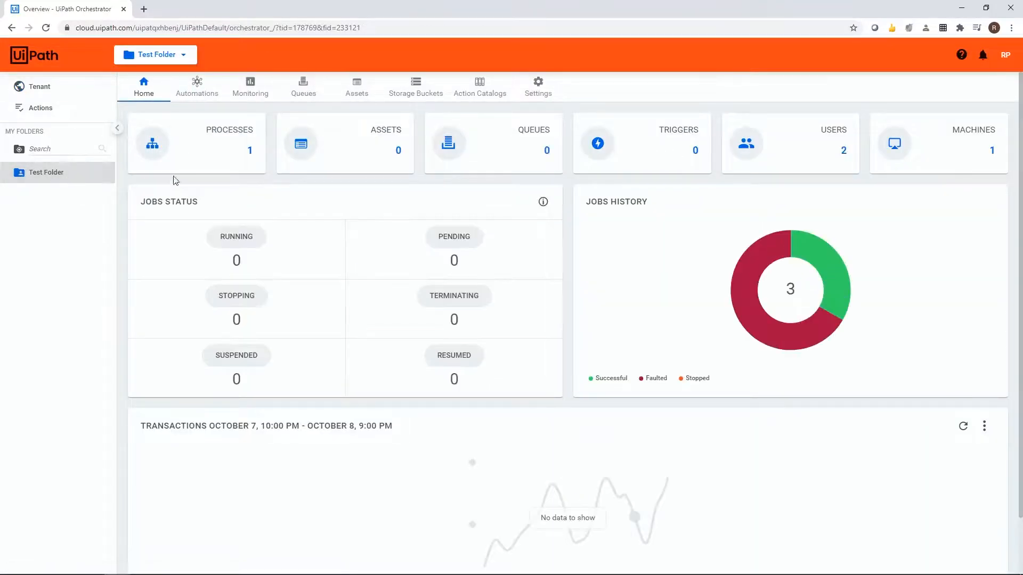
left_click(200, 150)
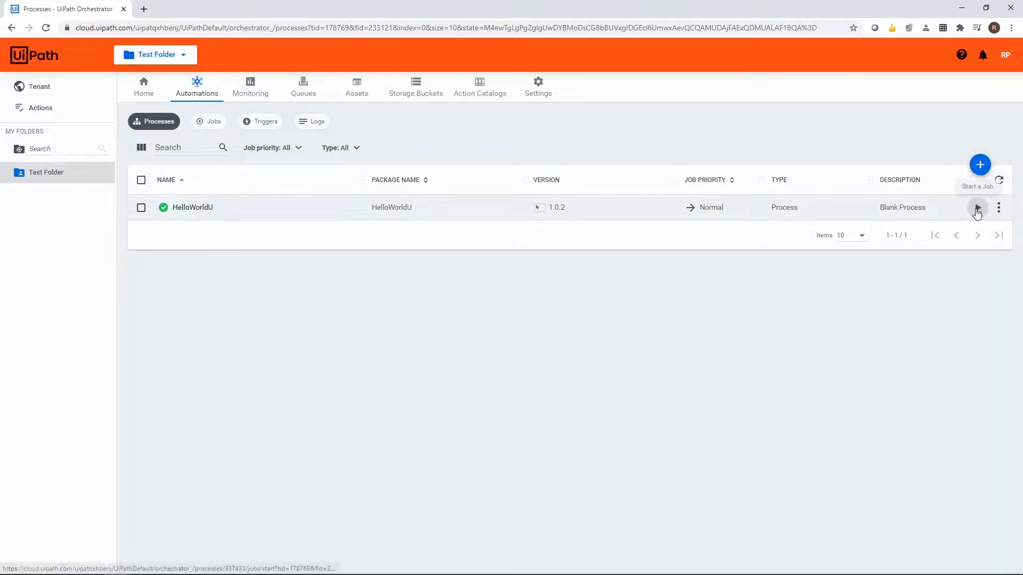
left_click(977, 208)
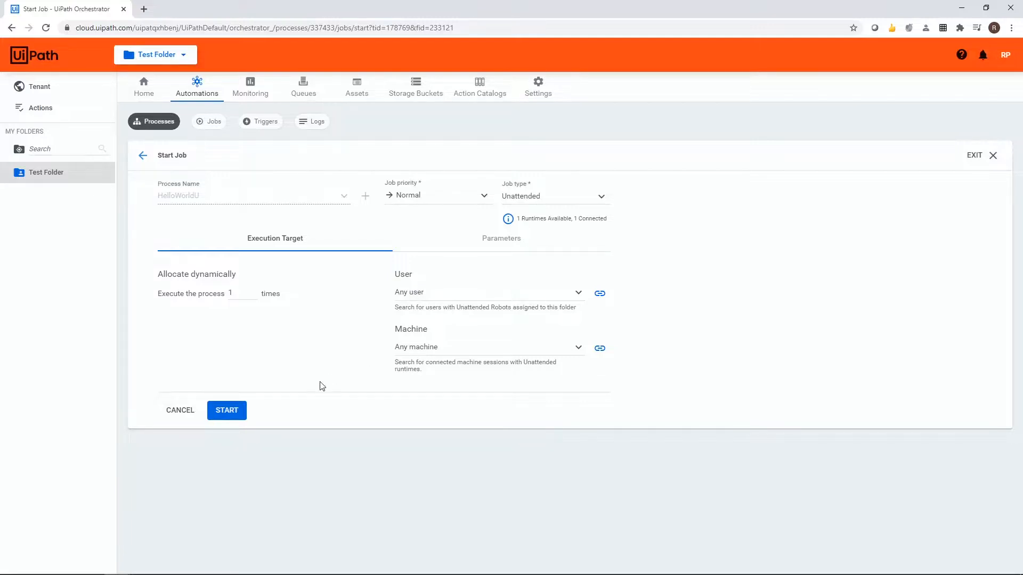
left_click(233, 411)
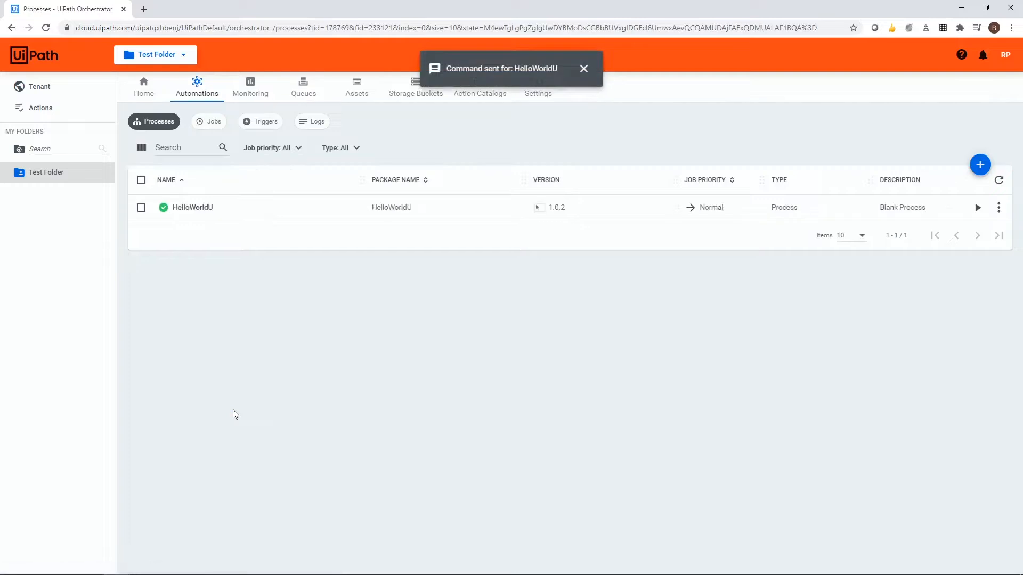
left_click(584, 69)
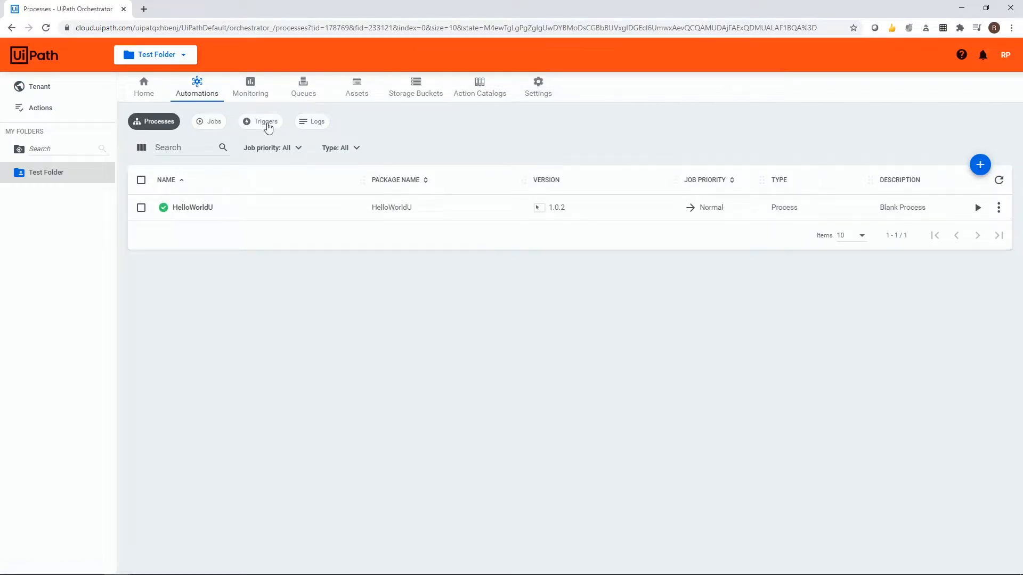
View the jobs list of Test Folder and acknowledge the process's message box on the robot desktop.
left_click(215, 123)
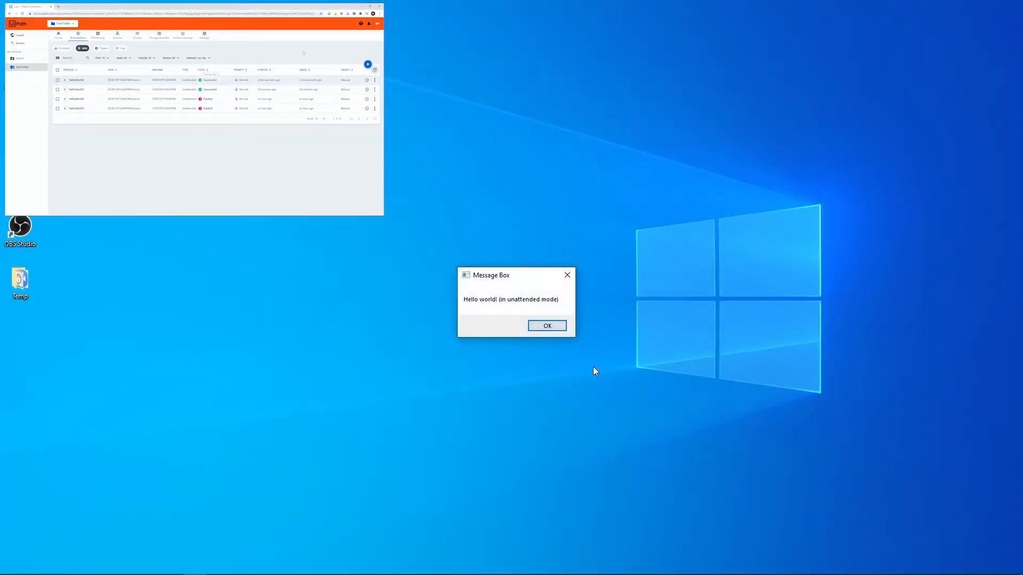
left_click(548, 328)
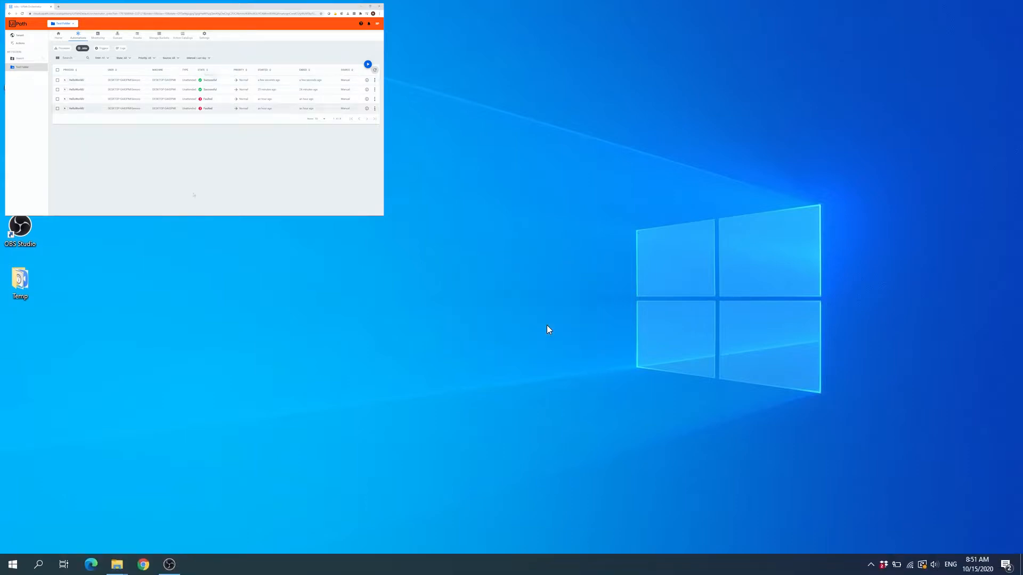